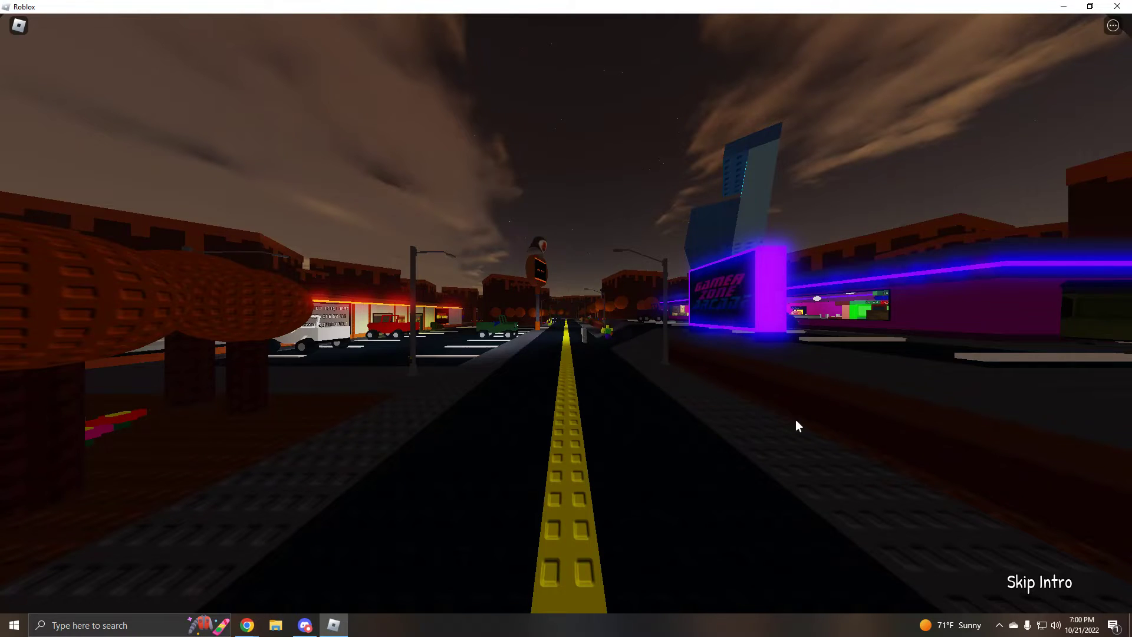
Skip the opening intro and walk through the house out onto the street
left_click(1039, 582)
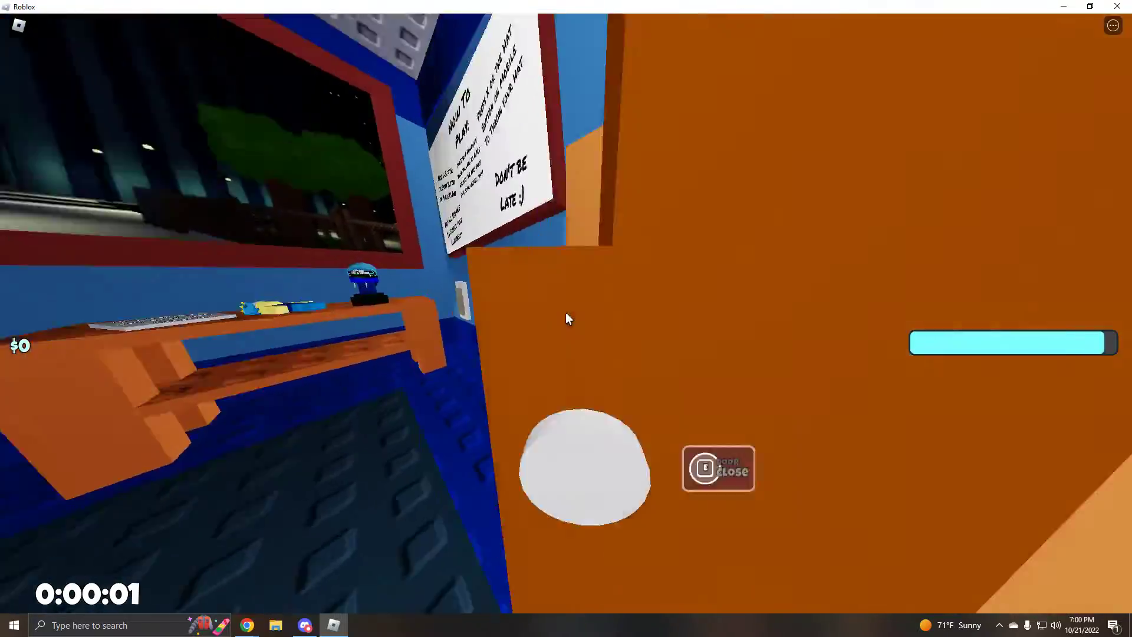
key("w")
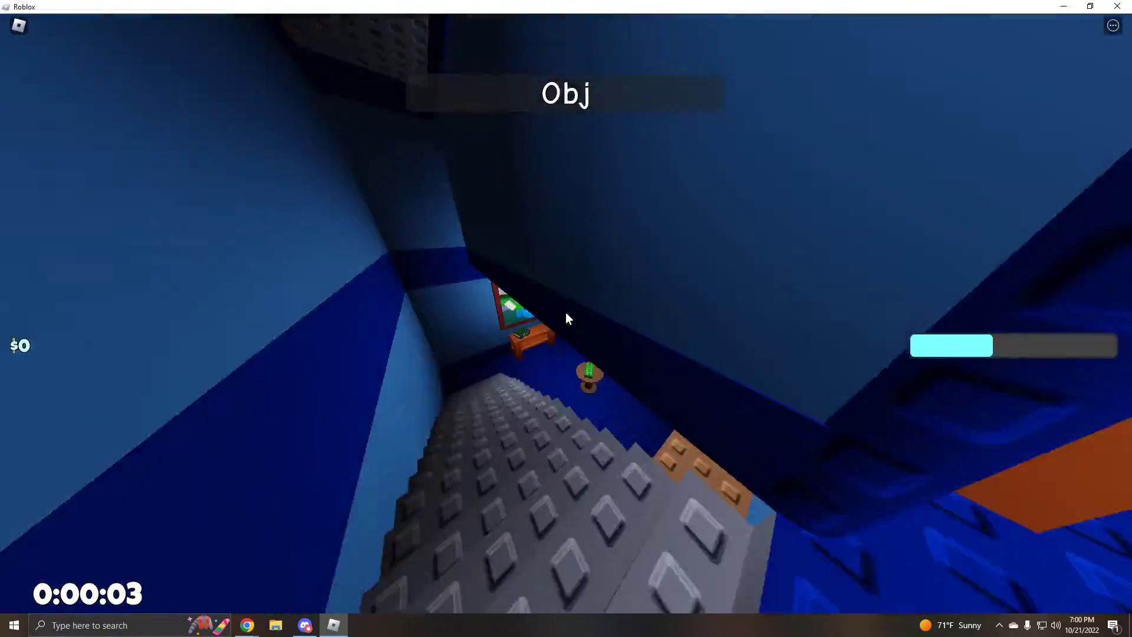
key("w")
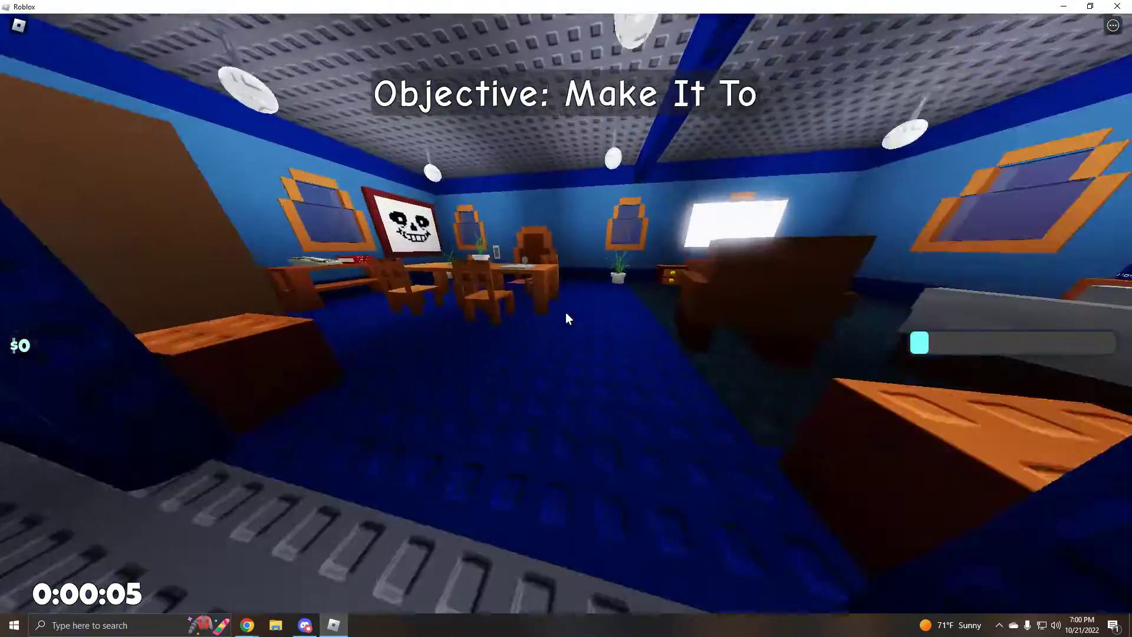
key("w")
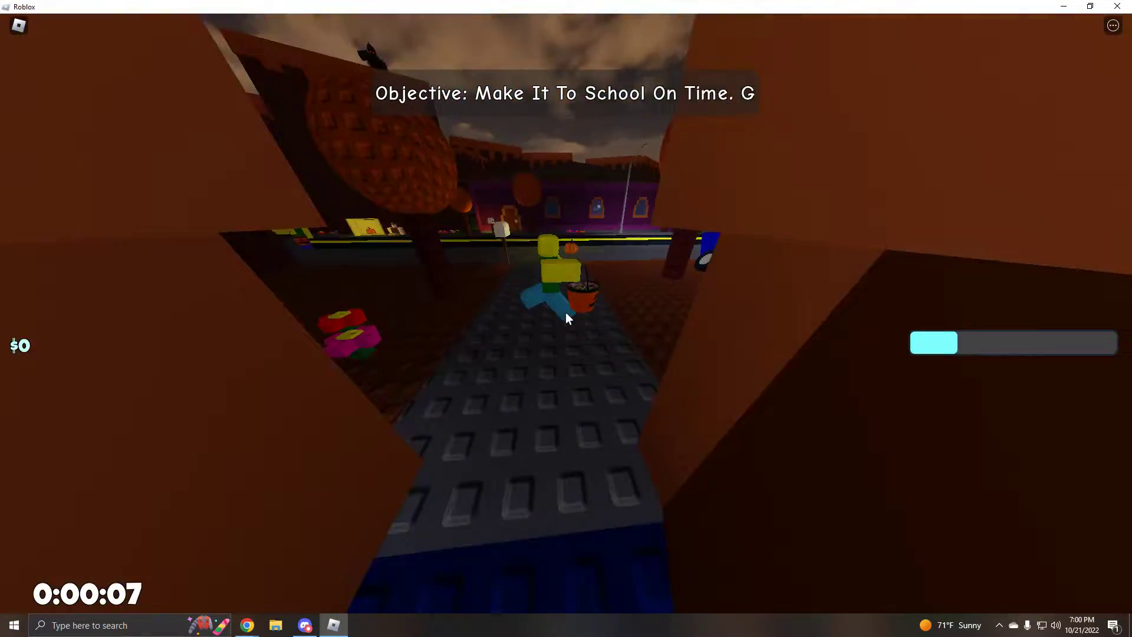
Run down the street, cross the road and climb the steps into the school hallway
key("w")
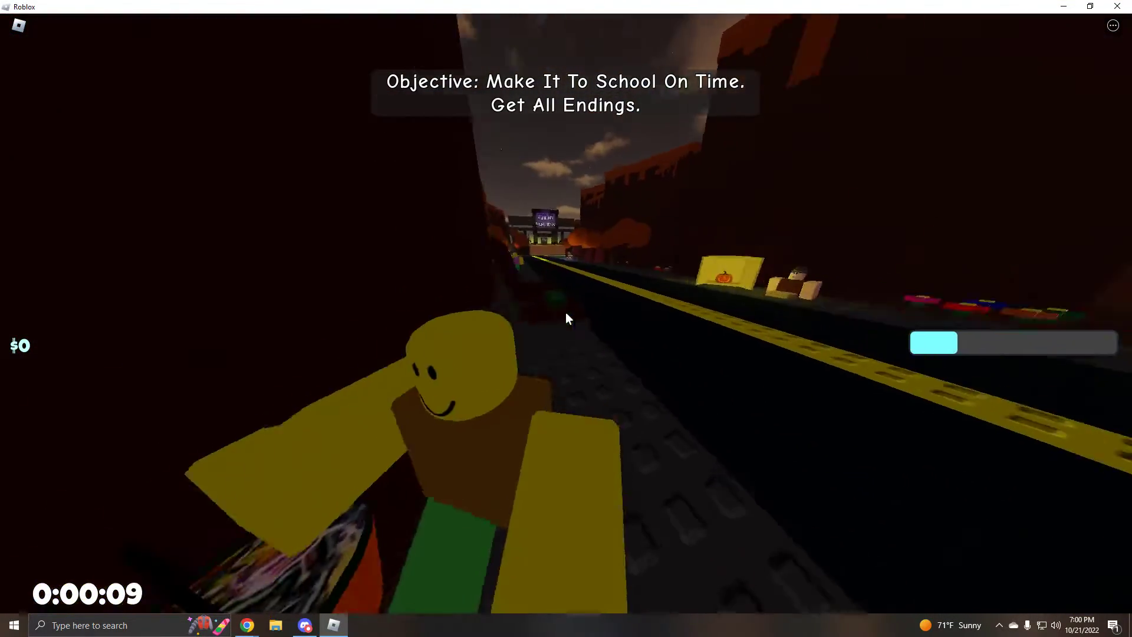
key("w")
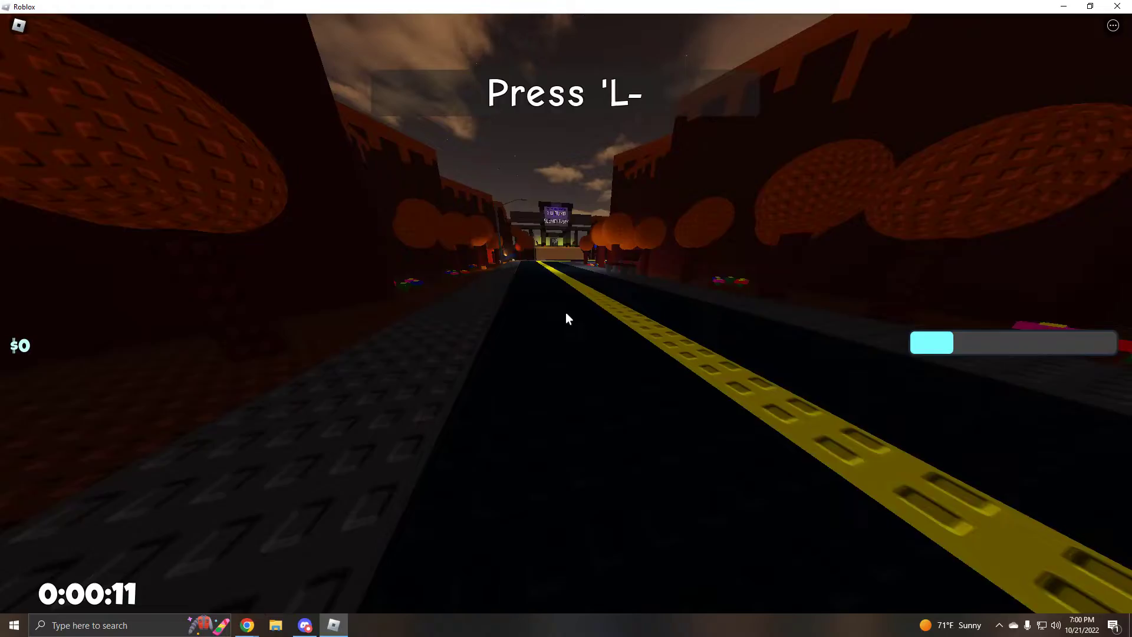
key("w")
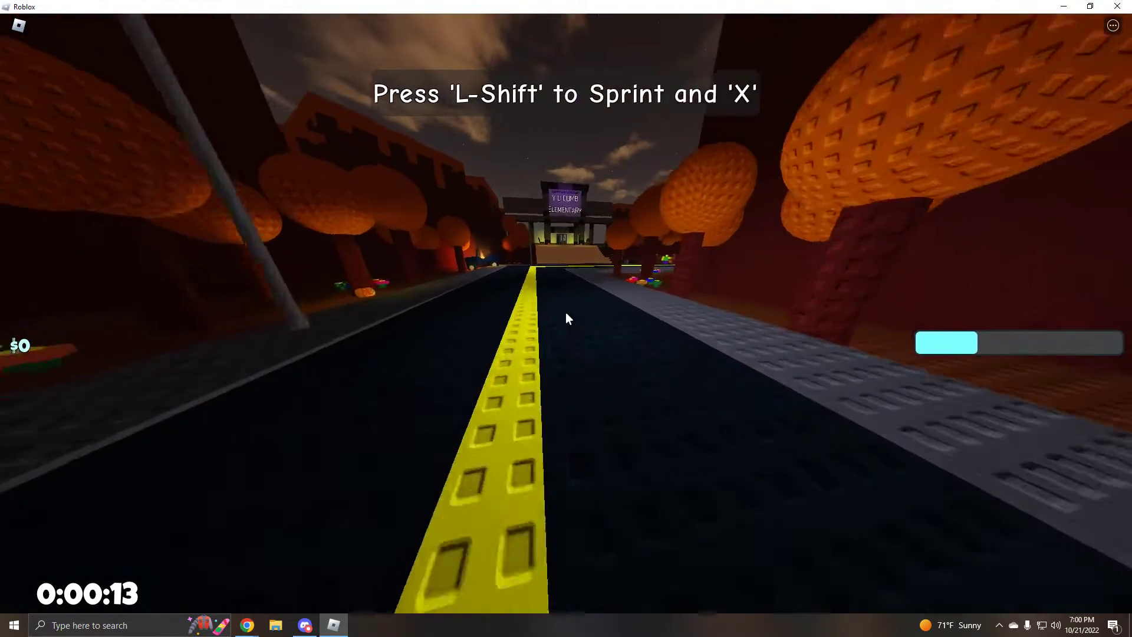
key("w")
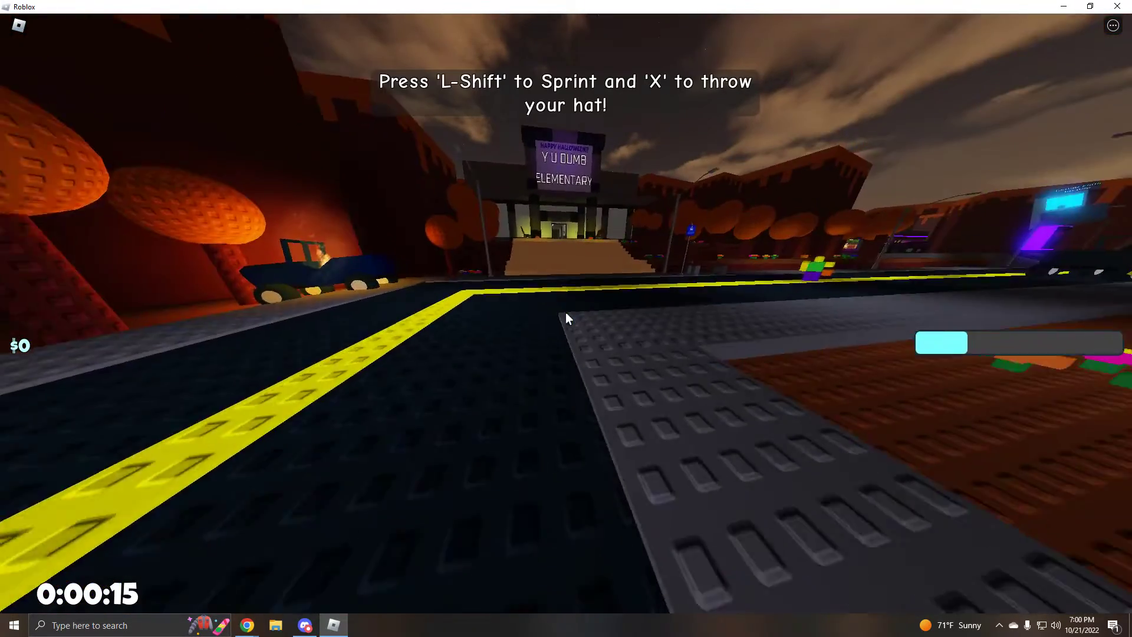
key("w")
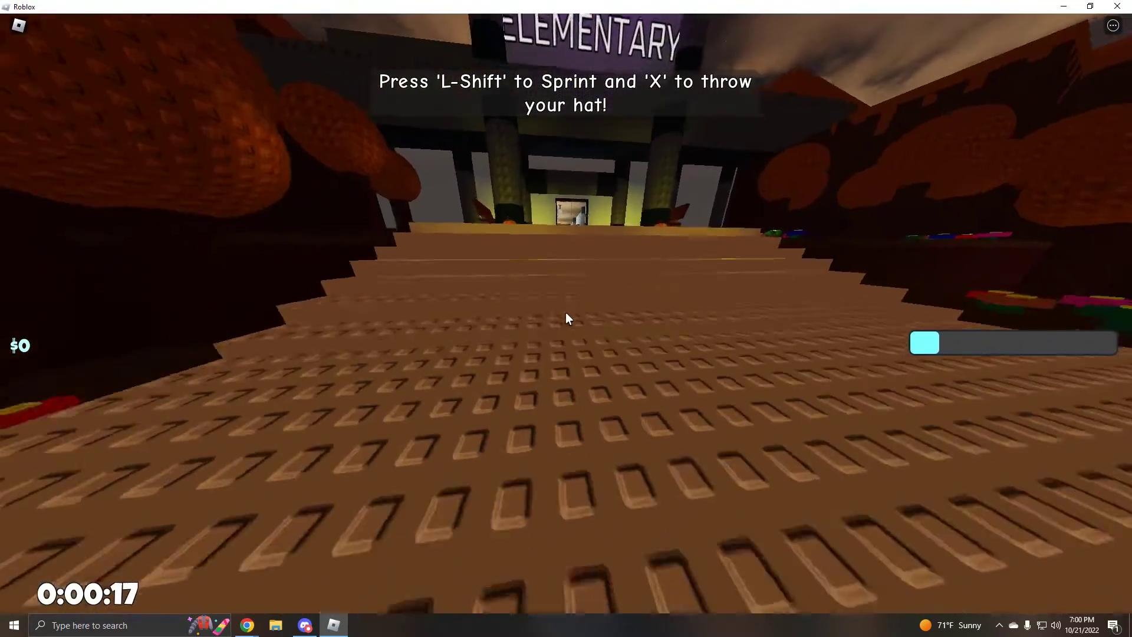
key("w")
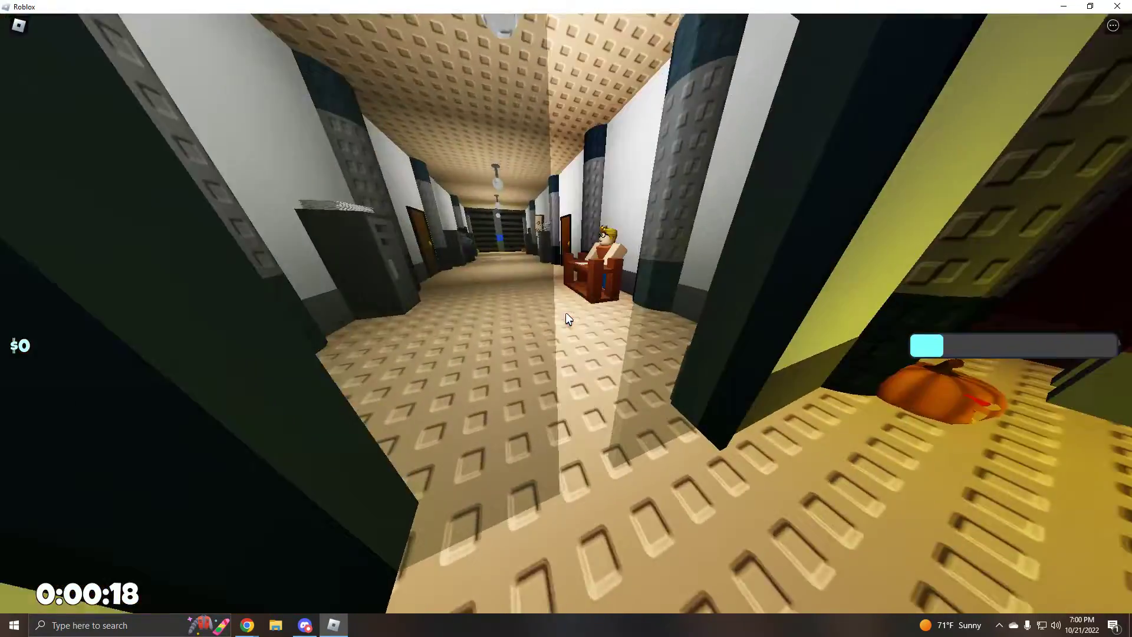
Reach the nerd, accept his quiz, and answer 'Late To School' and the second question
key("w")
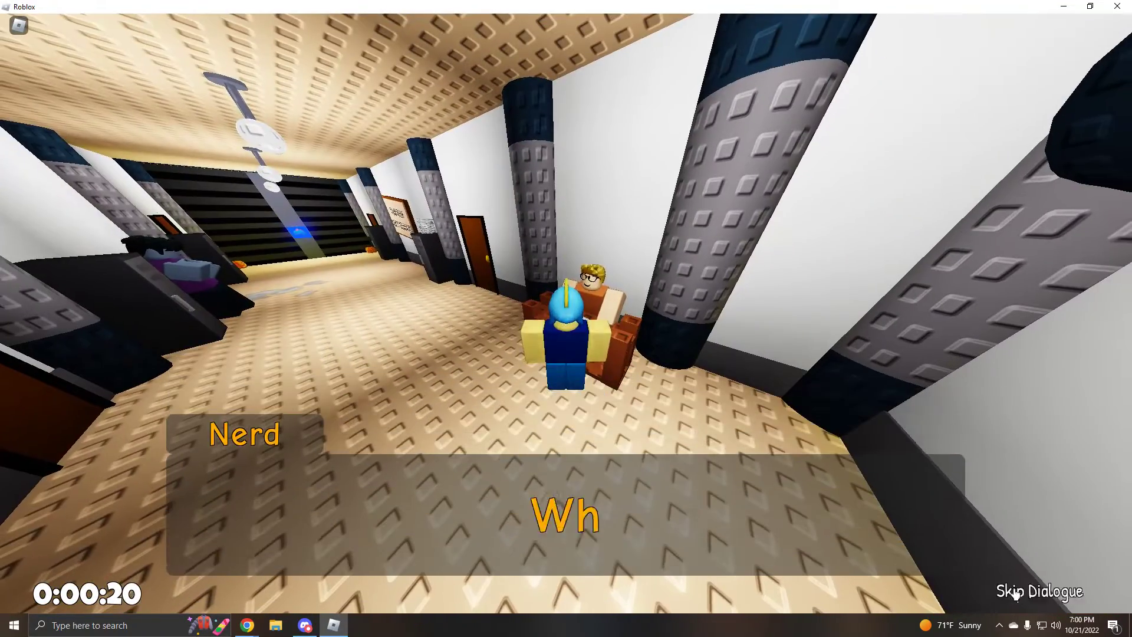
left_click(1015, 593)
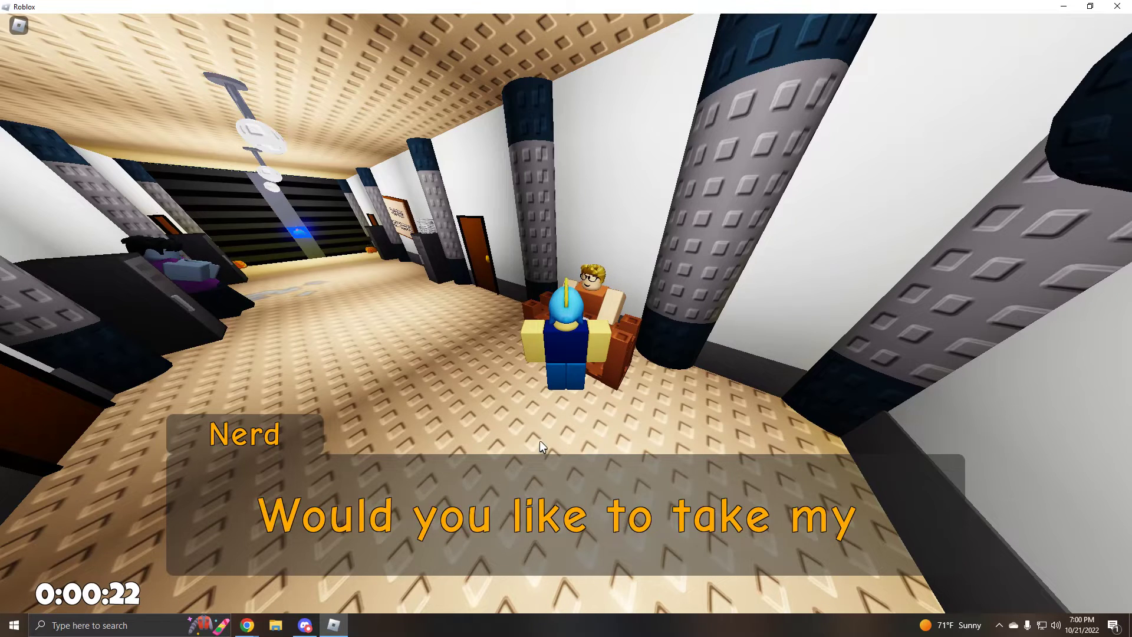
left_click(419, 460)
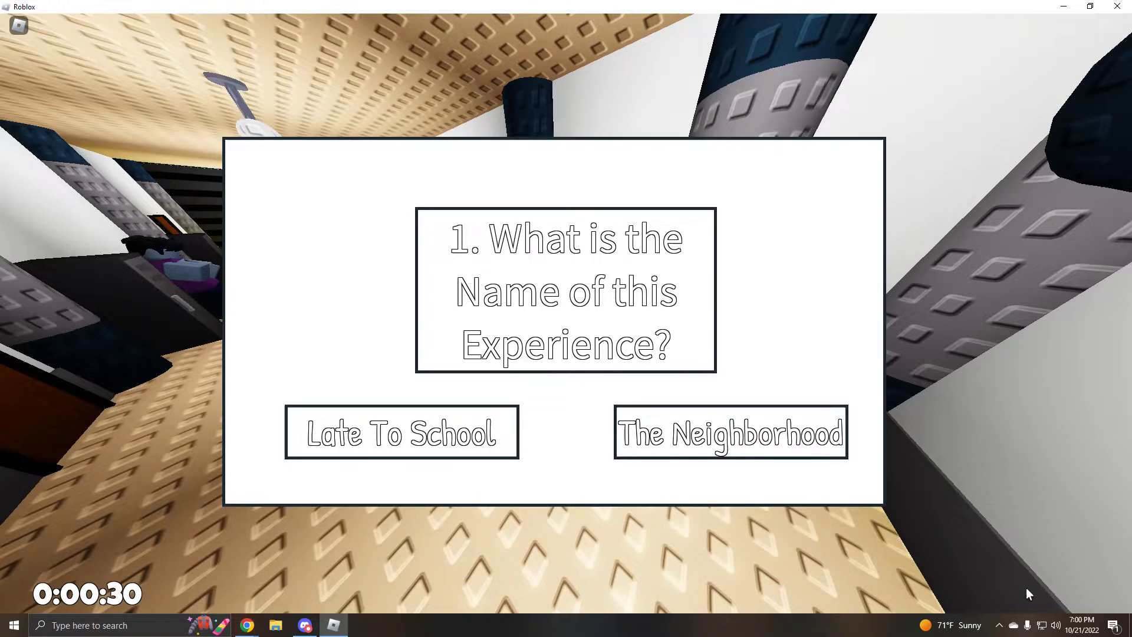
left_click(429, 437)
left_click(687, 443)
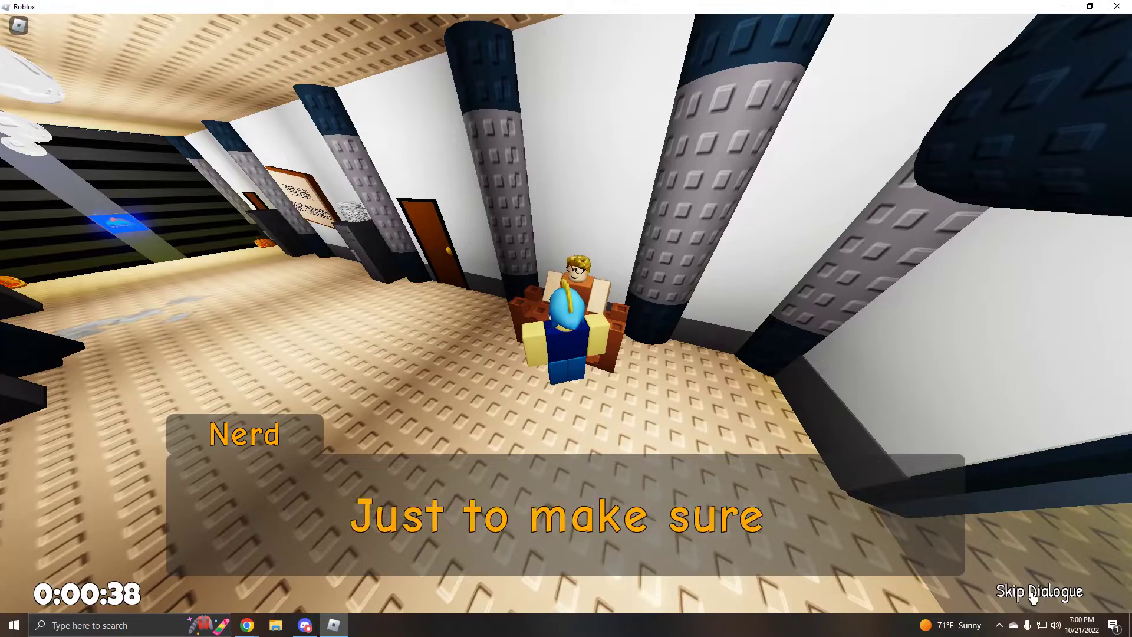
Close the nerd's dialogue and walk the hallway, around the corner and past the desk
left_click(1033, 598)
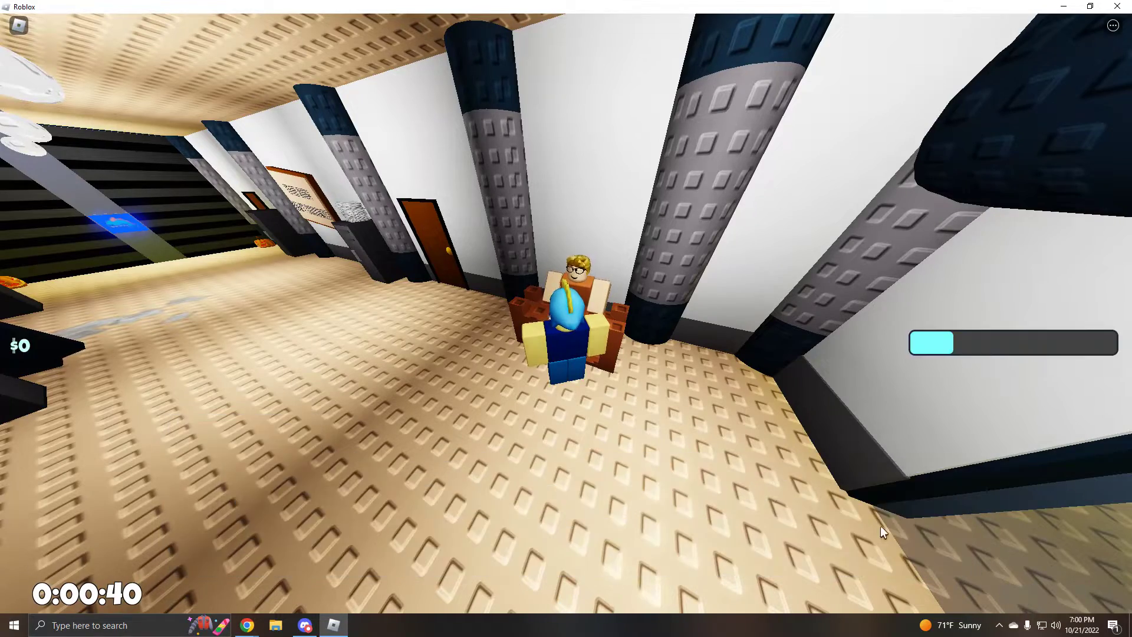
left_click_drag(880, 525, 770, 488)
key("w")
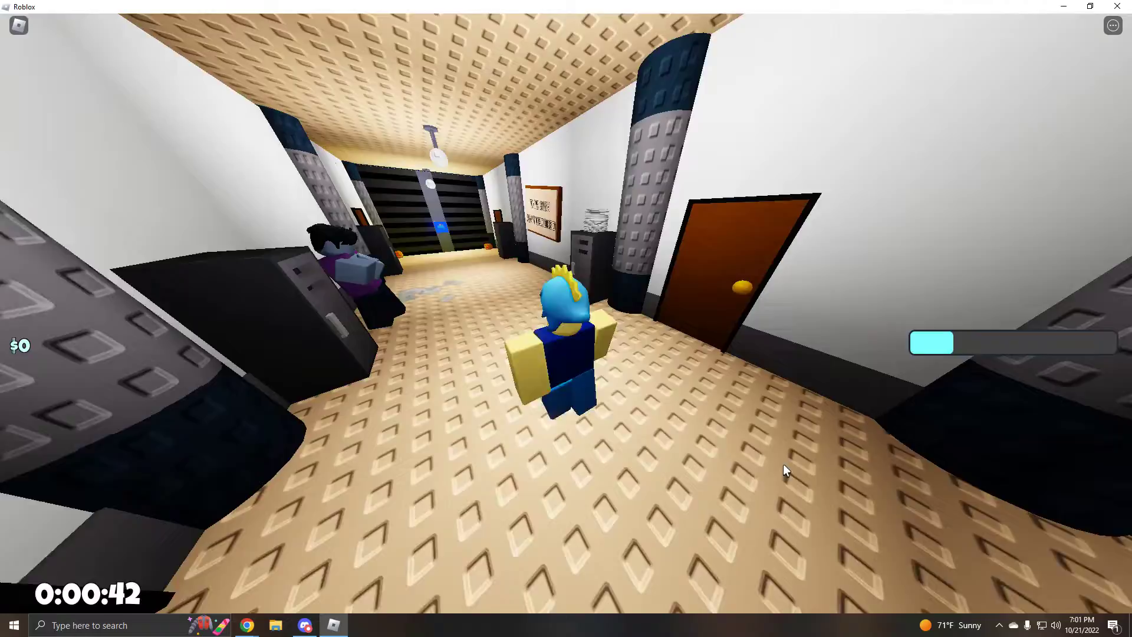
key("w")
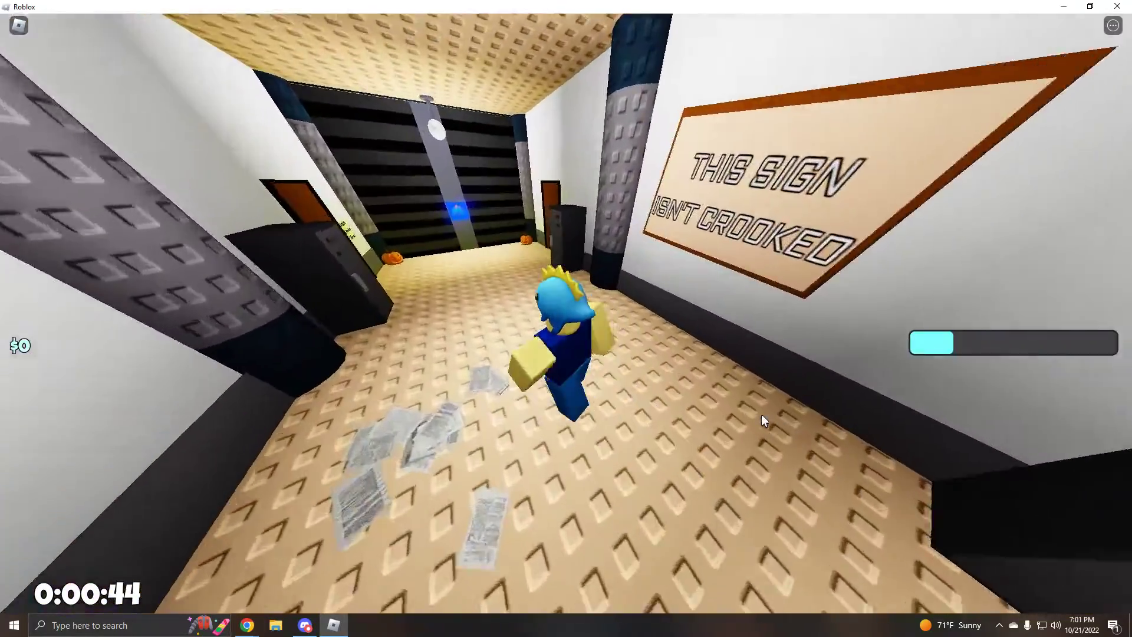
key("w")
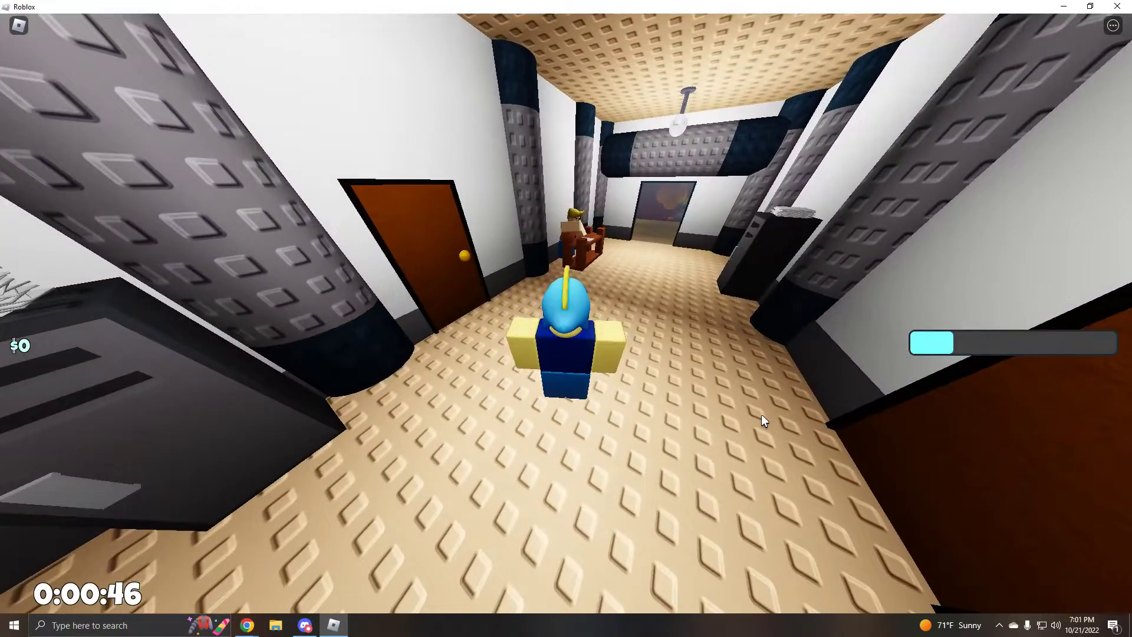
key("w")
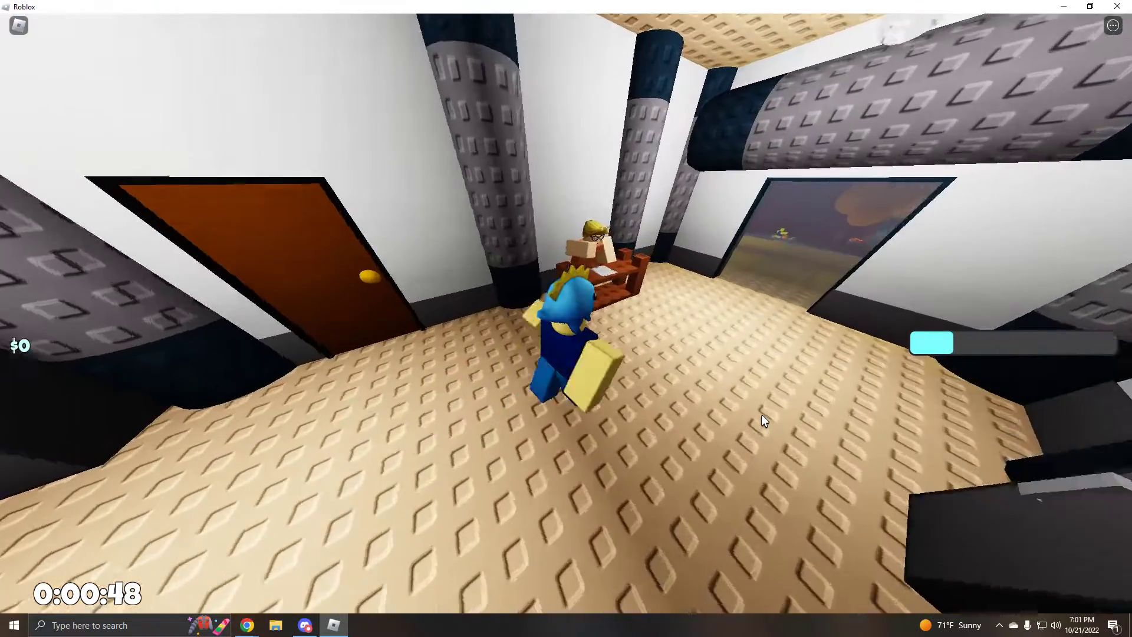
key("w")
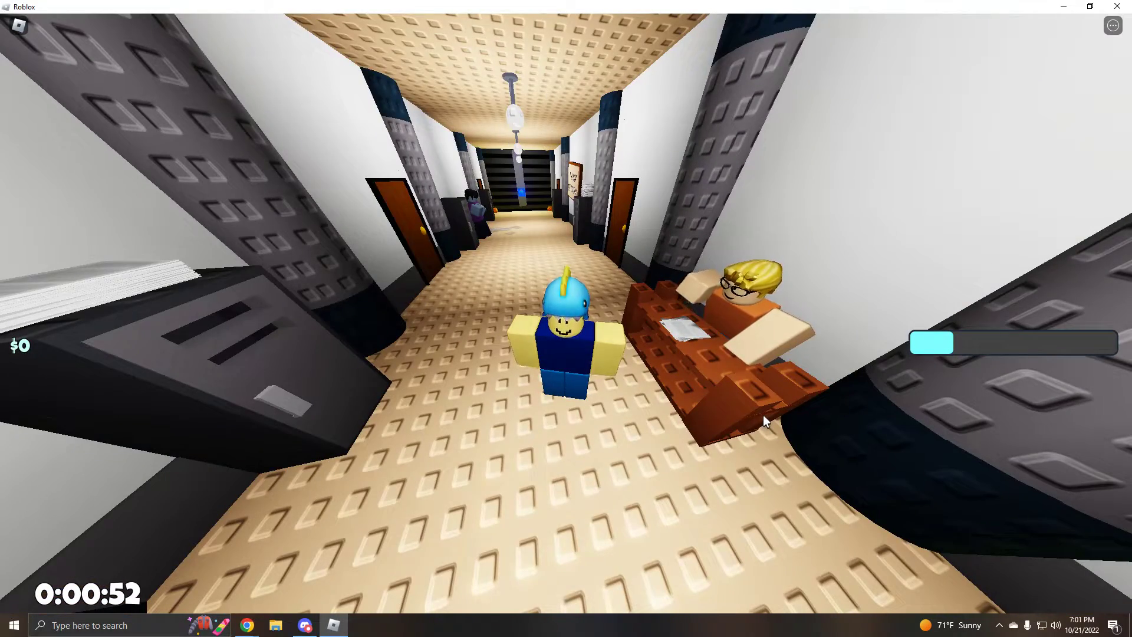
key("w")
key("w")
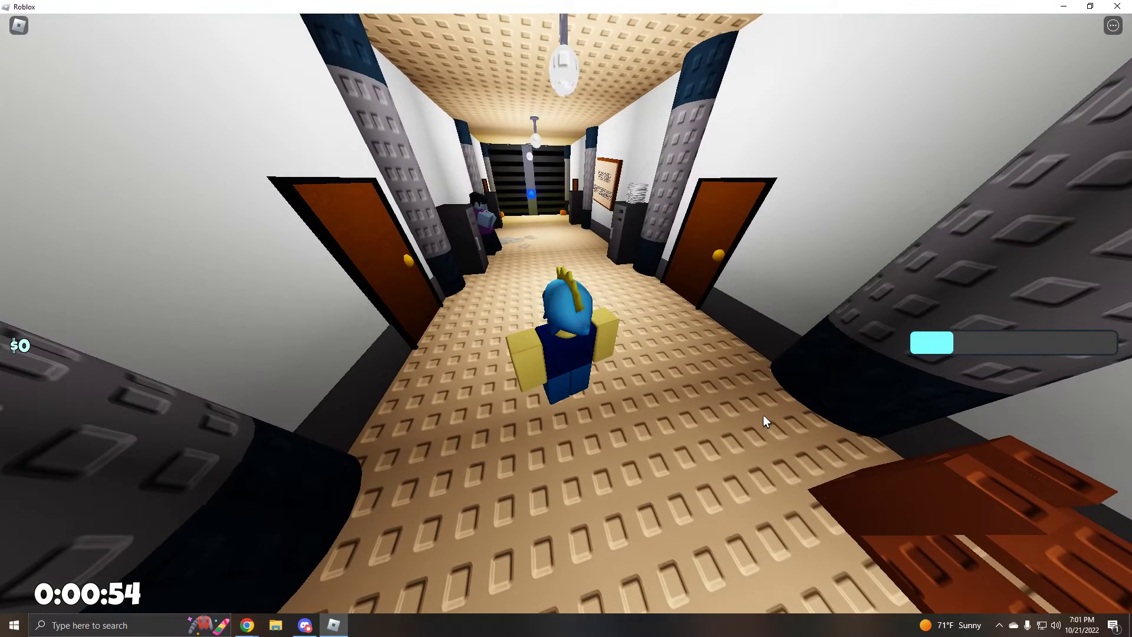
key("w")
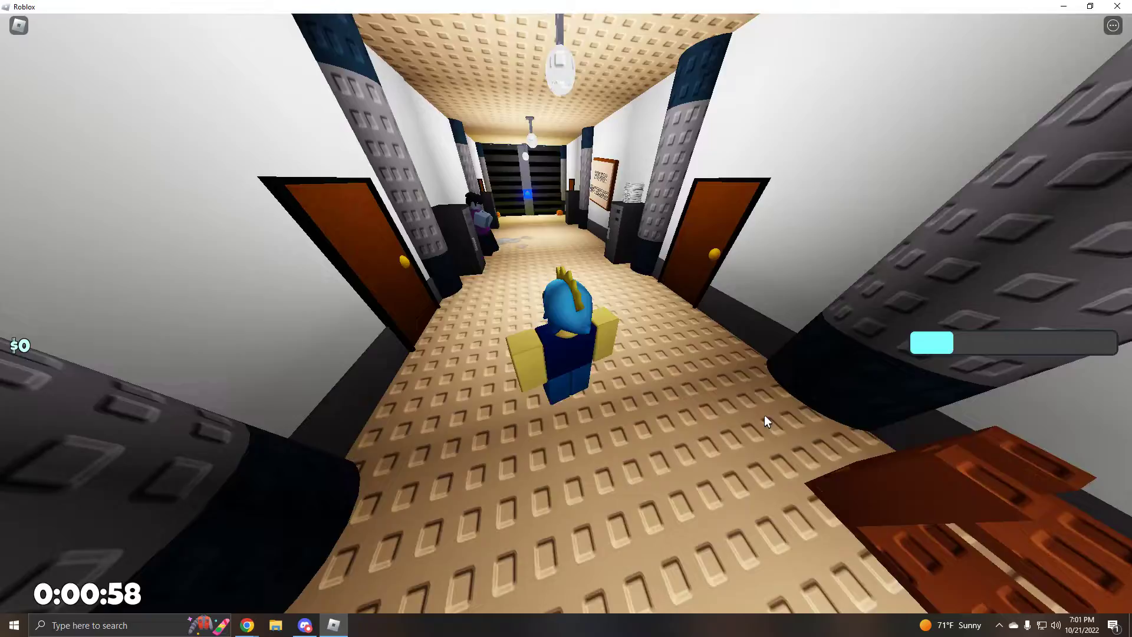
Walk to the nerd's desk to sit for the quiz, orbiting the camera around the character
key("w")
scroll(764, 415, "up", 5)
scroll(567, 318, "down", 5)
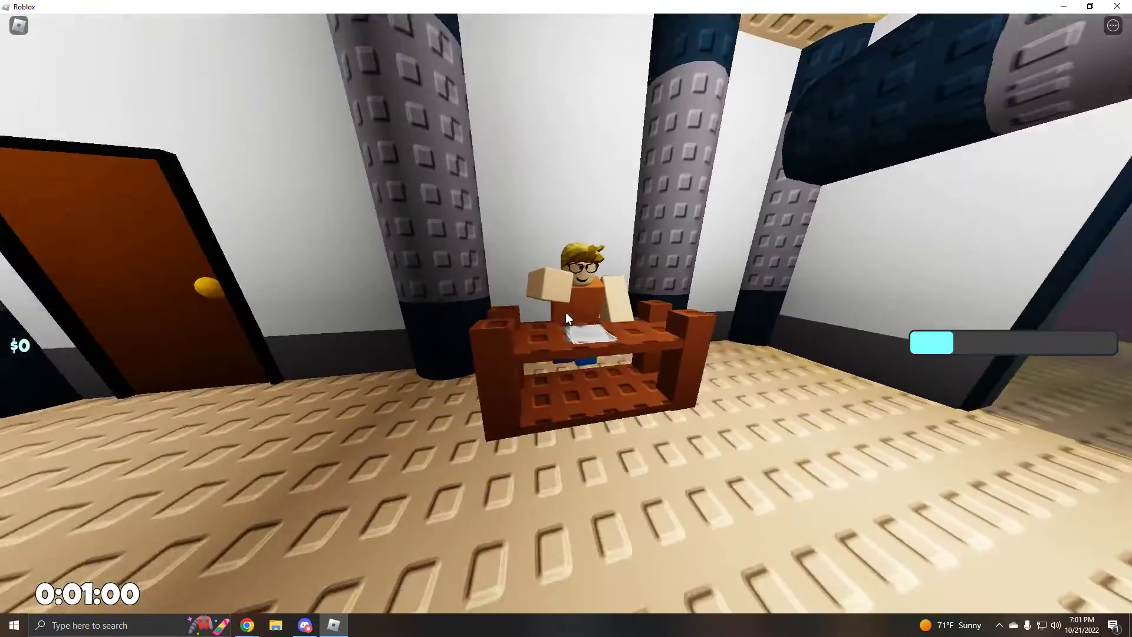
scroll(567, 319, "up", 3)
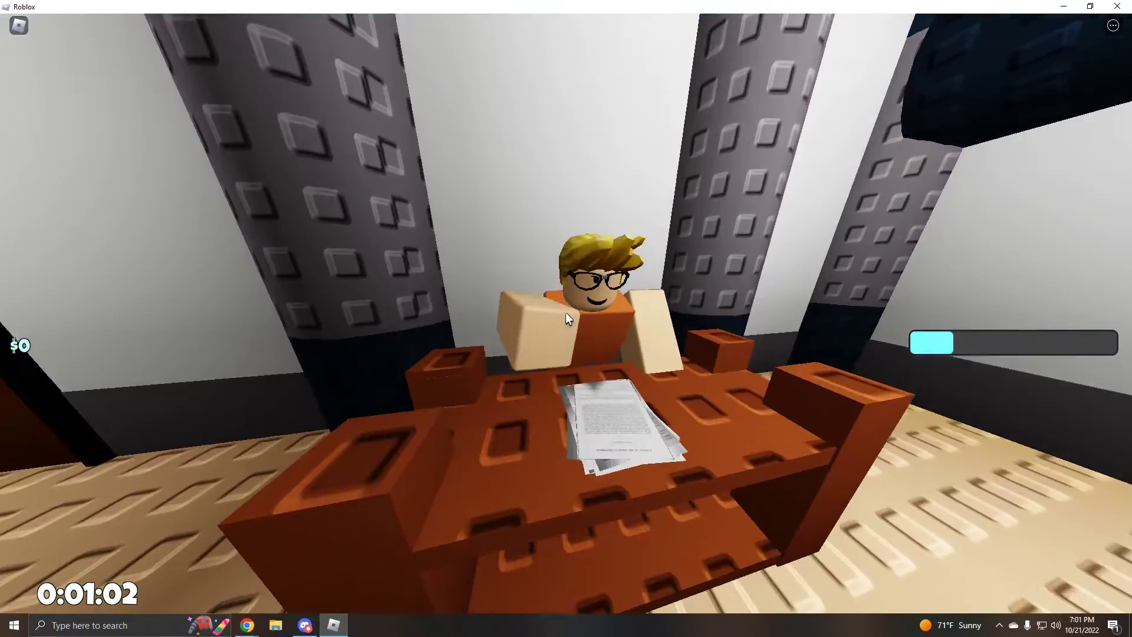
scroll(566, 318, "down", 5)
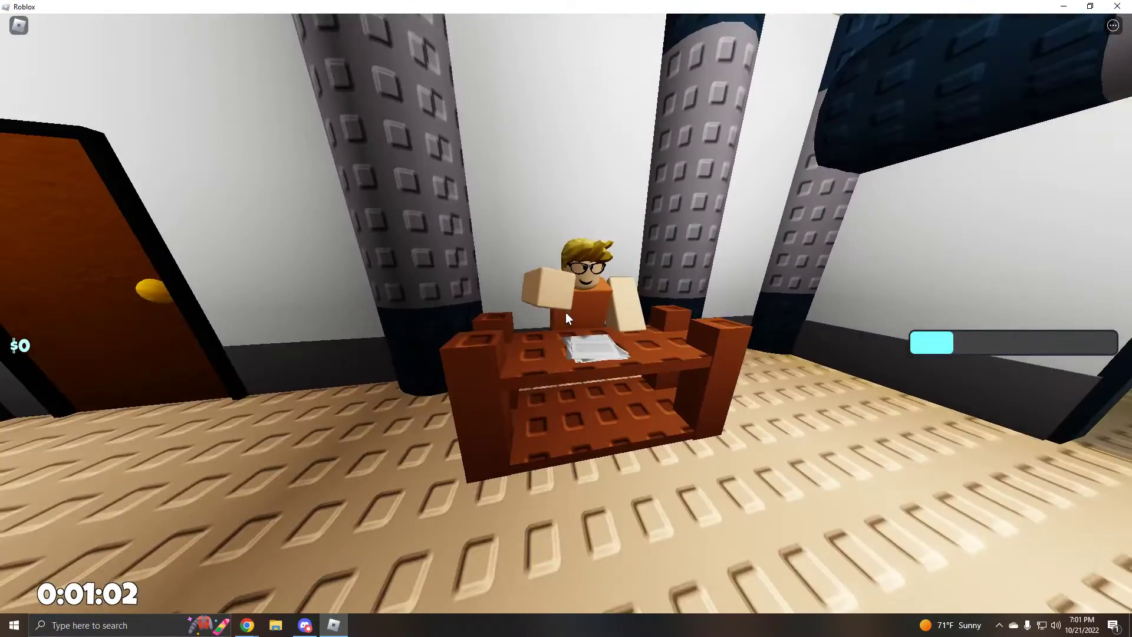
scroll(567, 318, "up", 4)
scroll(567, 319, "down", 3)
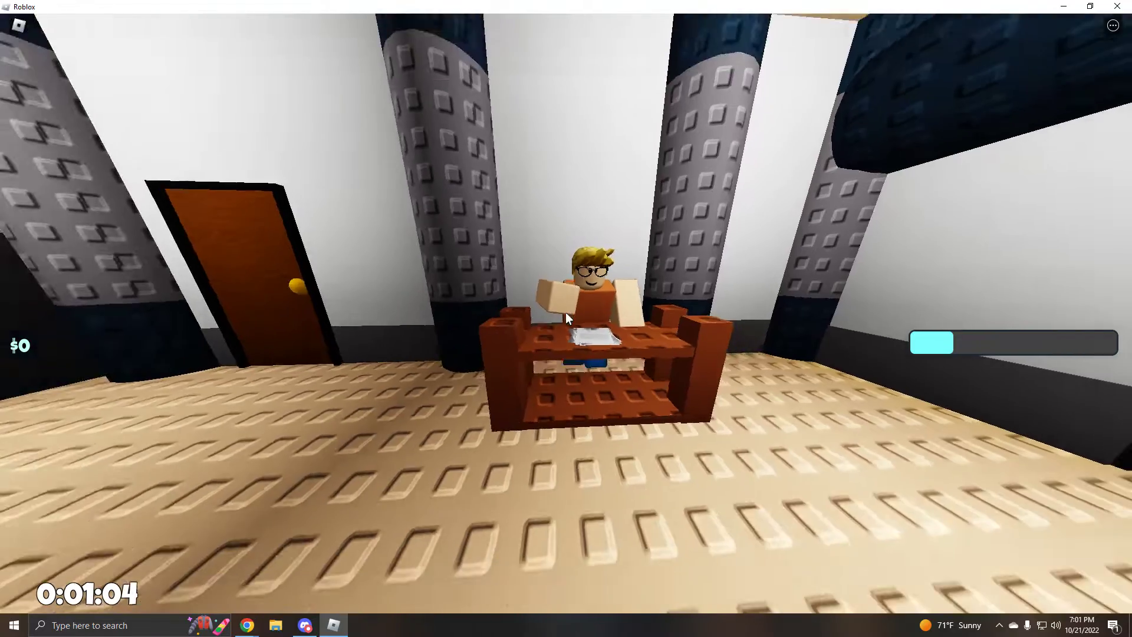
scroll(567, 318, "up", 3)
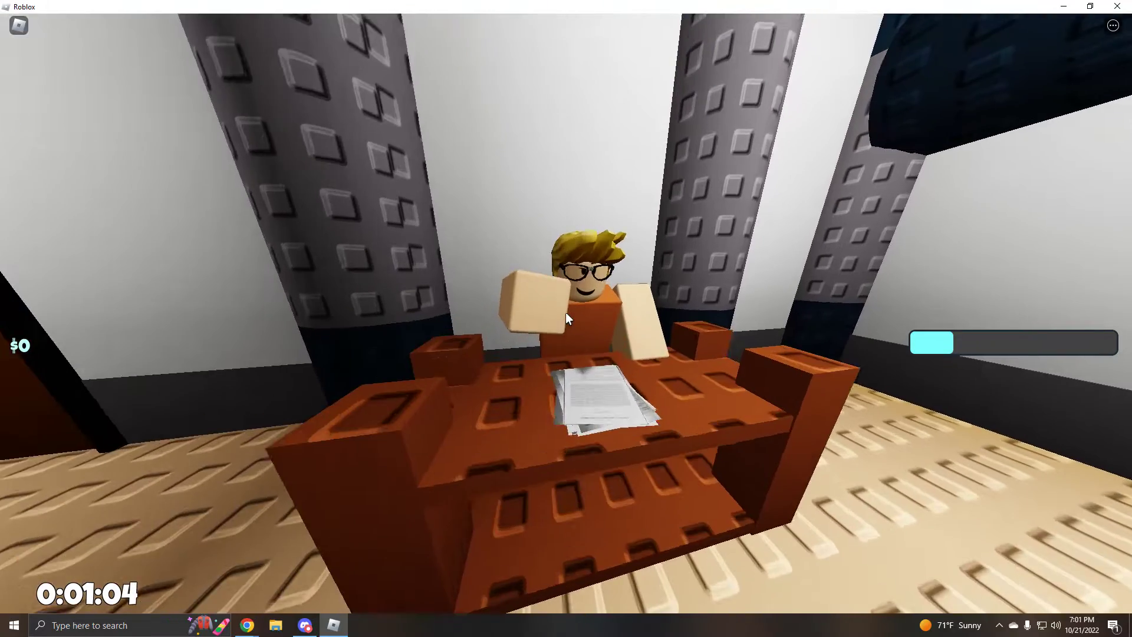
scroll(567, 318, "down", 2)
scroll(567, 319, "up", 3)
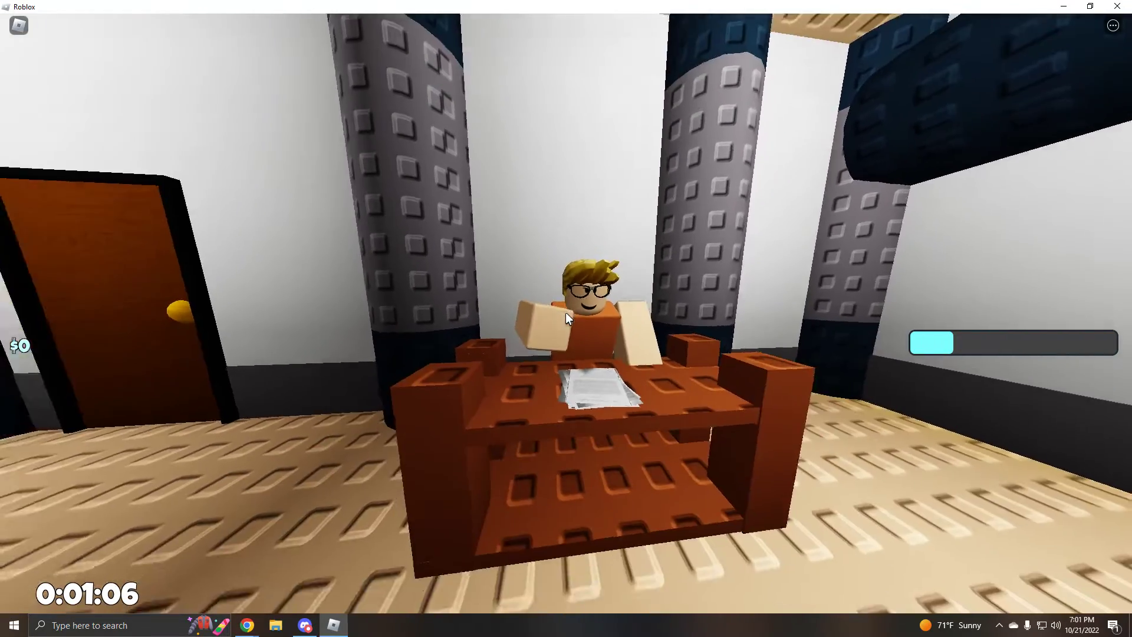
scroll(567, 319, "down", 2)
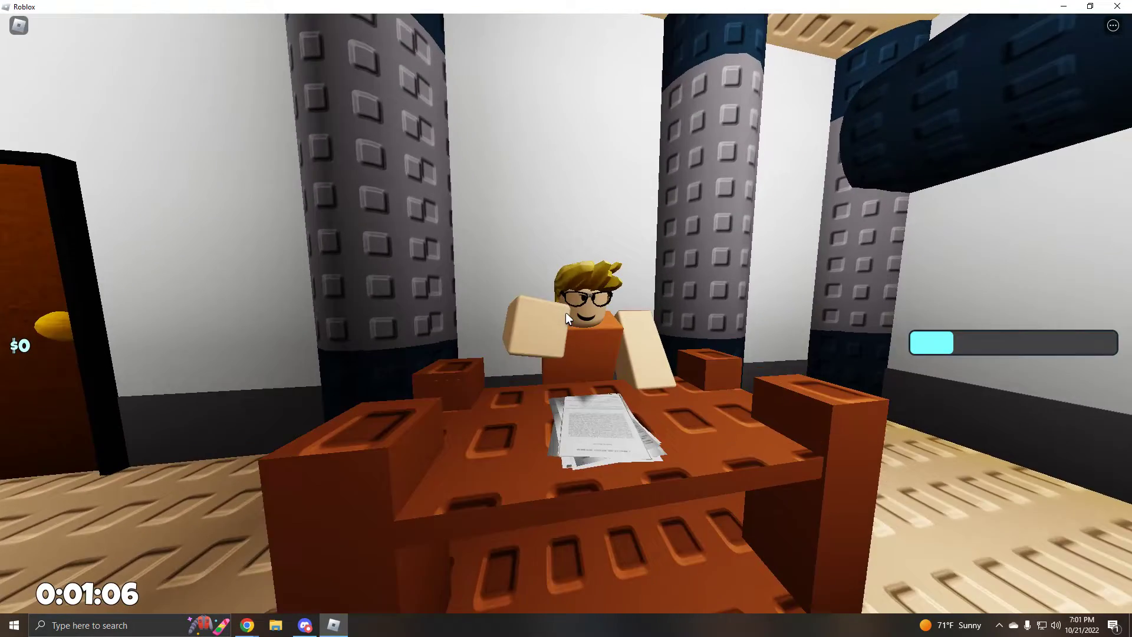
scroll(566, 319, "up", 3)
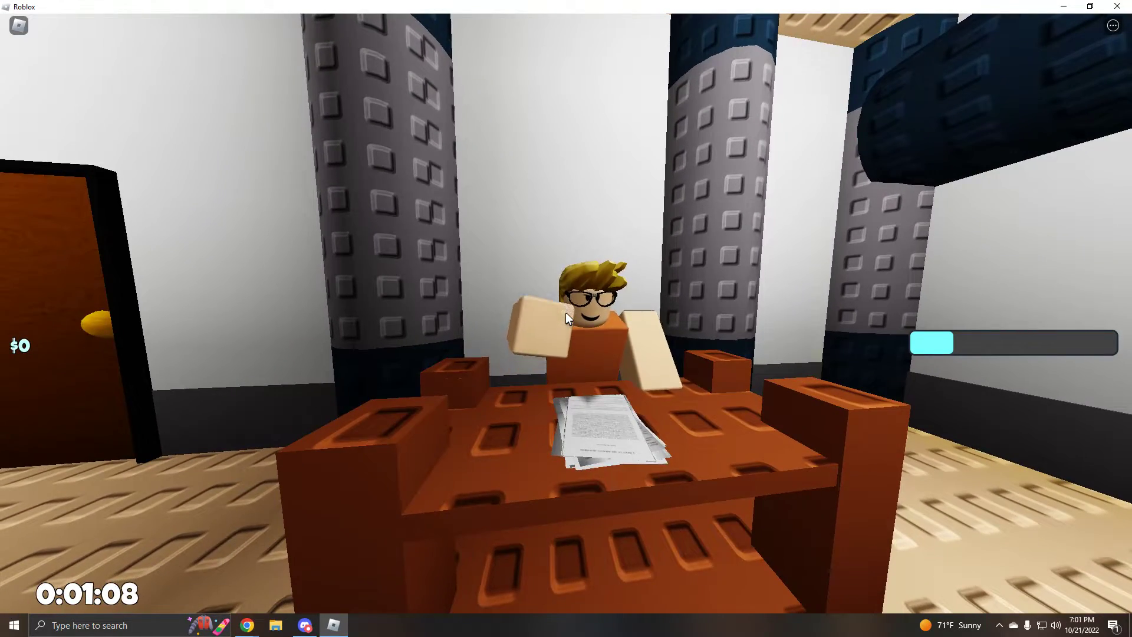
scroll(566, 318, "down", 1)
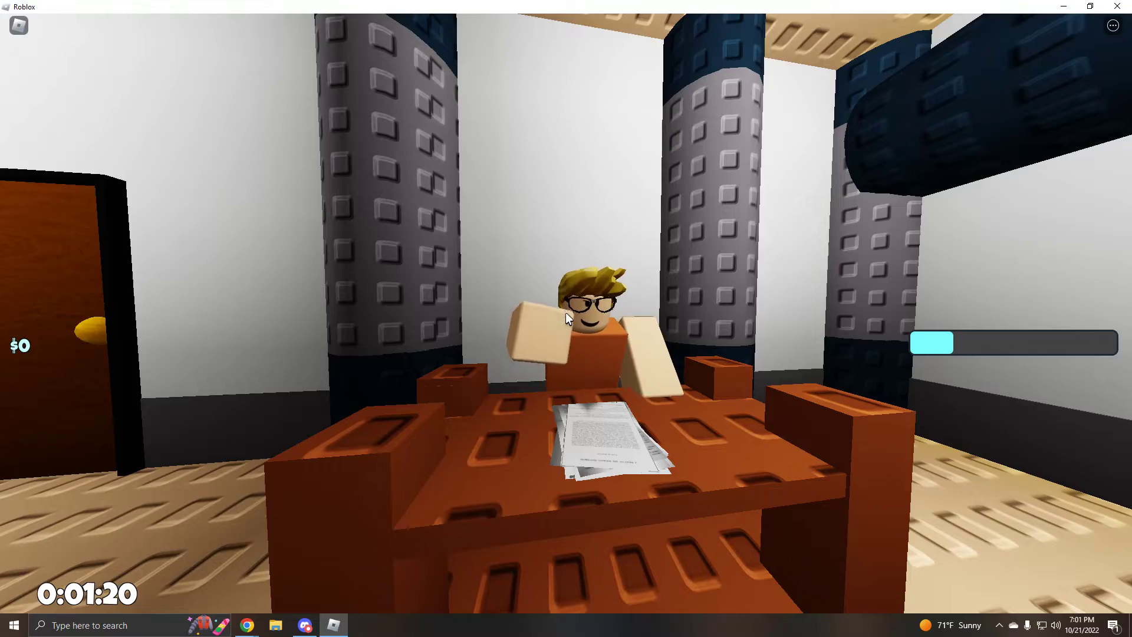
scroll(567, 318, "down", 3)
scroll(567, 319, "up", 3)
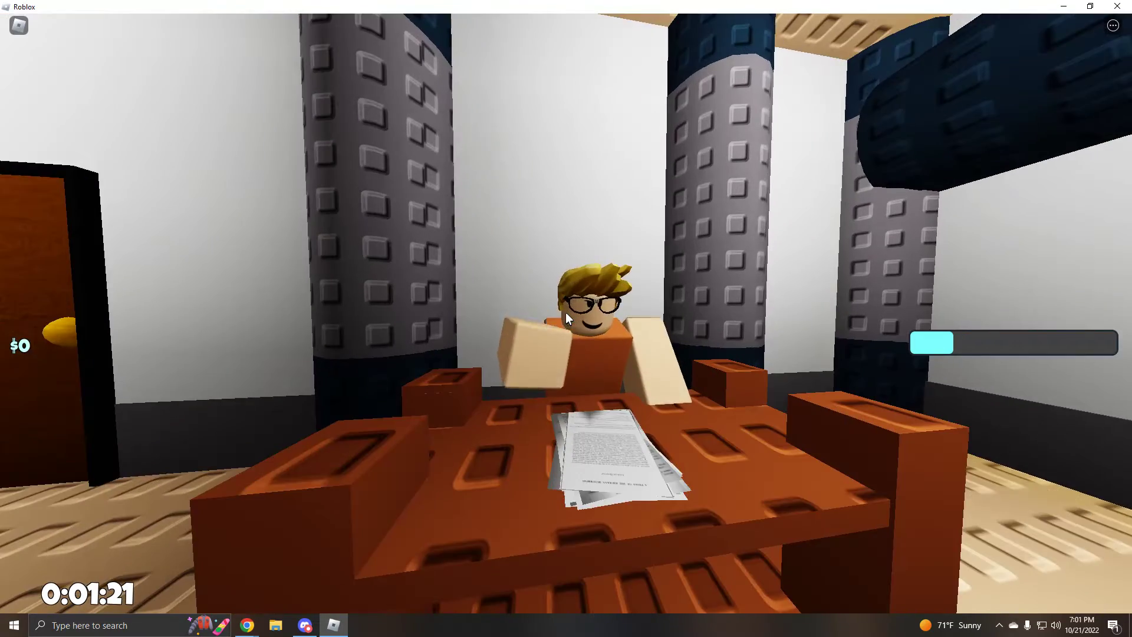
scroll(566, 318, "down", 3)
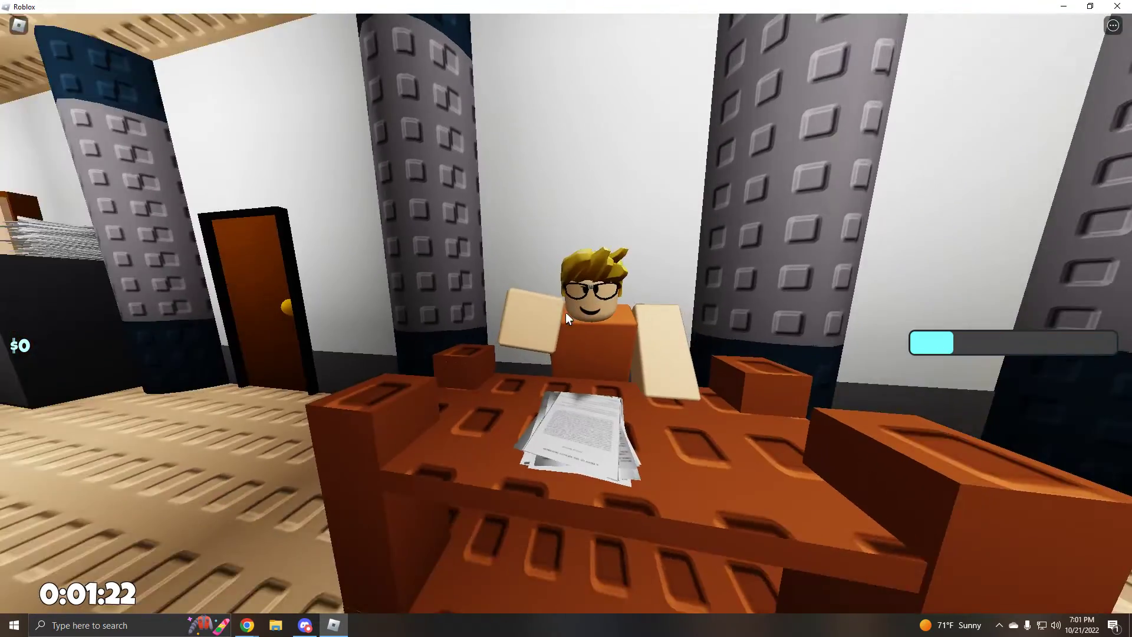
scroll(567, 318, "up", 3)
scroll(566, 318, "down", 2)
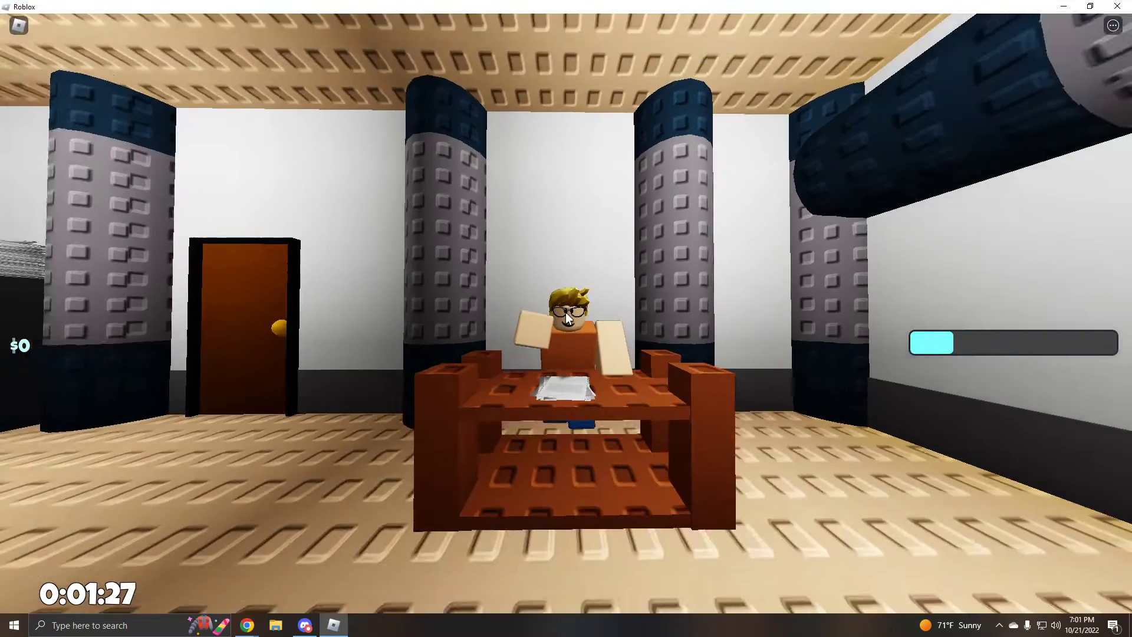
scroll(567, 319, "down", 4)
scroll(567, 319, "up", 2)
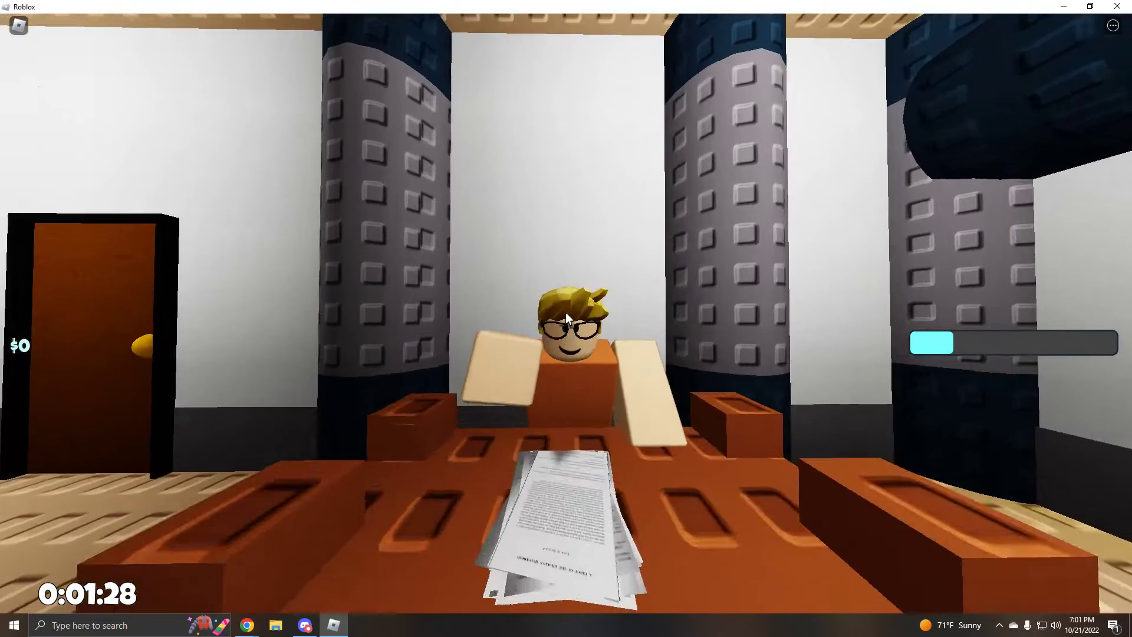
scroll(567, 318, "down", 2)
scroll(567, 319, "up", 2)
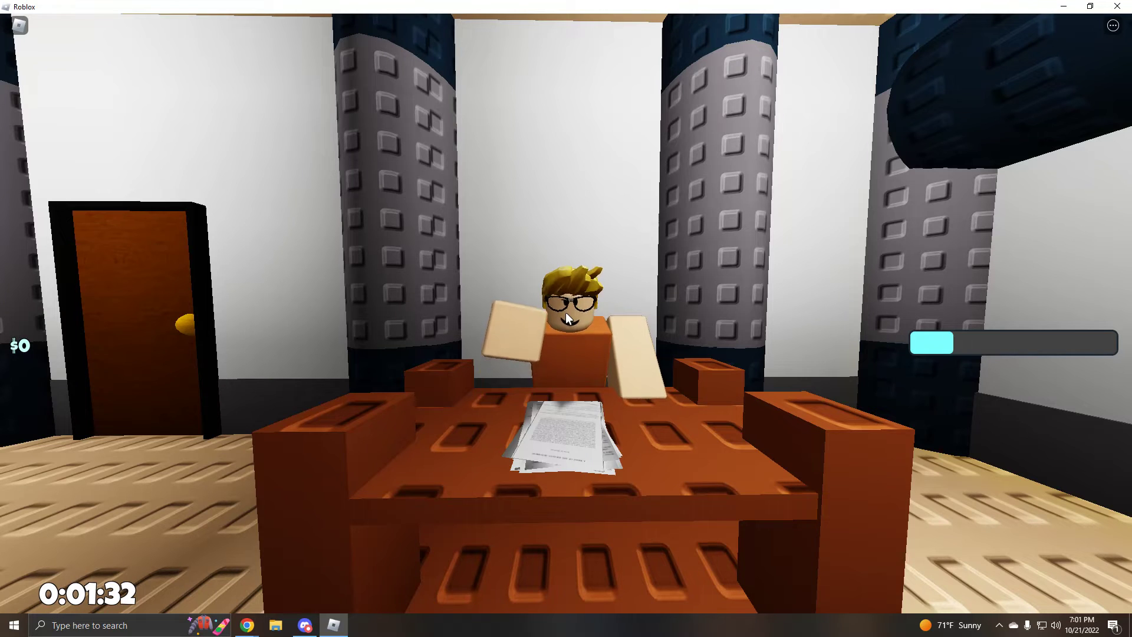
scroll(567, 319, "up", 1)
scroll(566, 319, "up", 2)
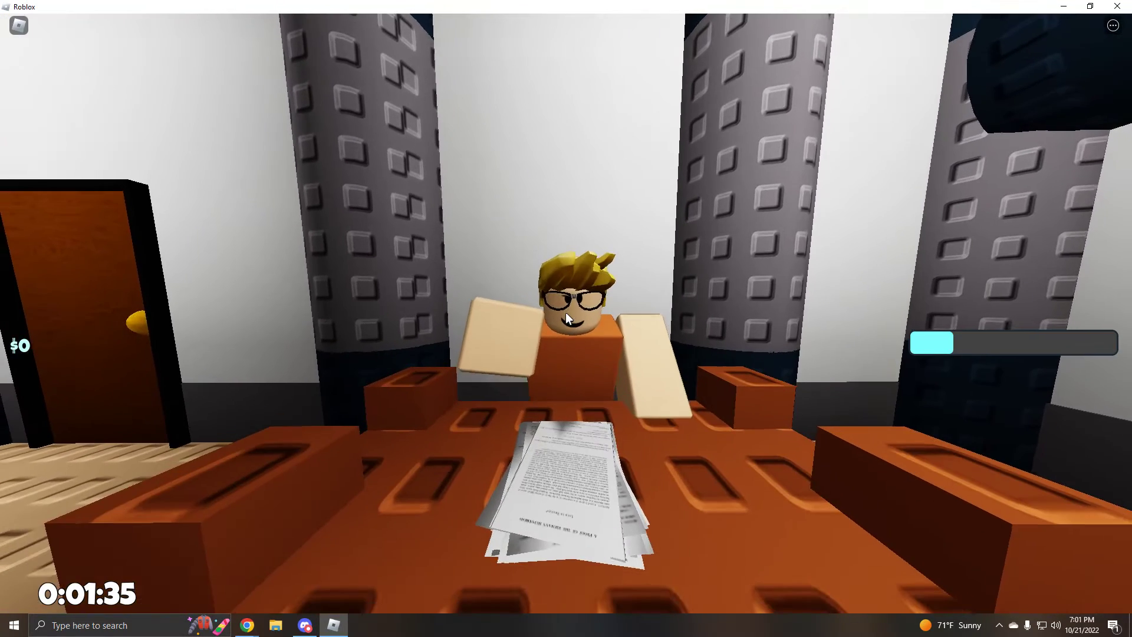
scroll(567, 318, "down", 1)
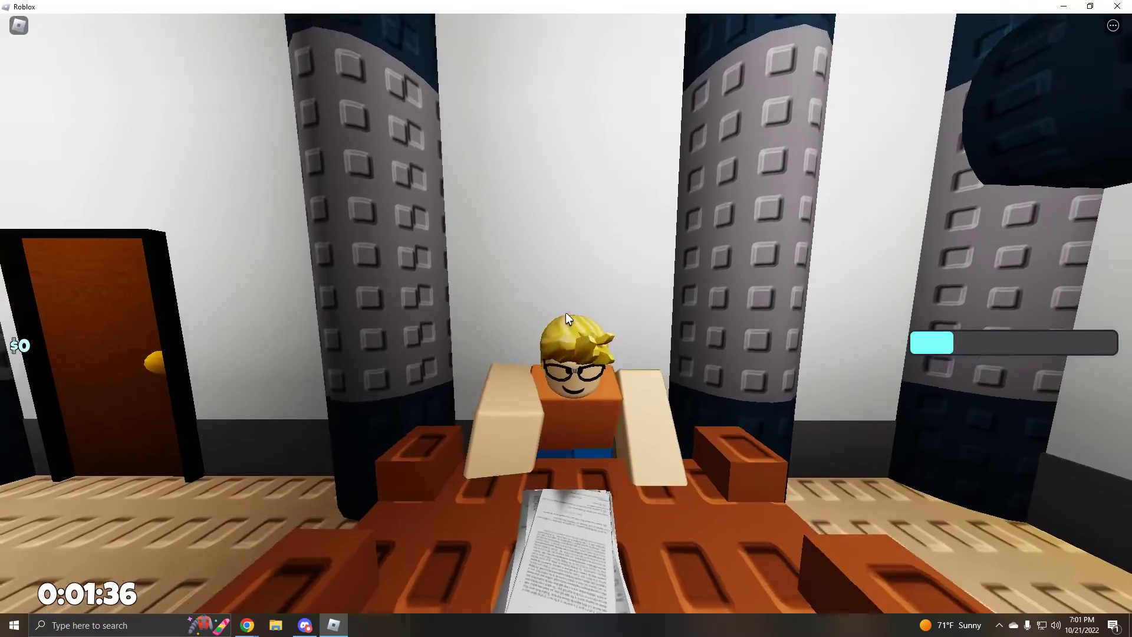
scroll(566, 318, "down", 3)
left_click_drag(566, 319, 567, 319)
scroll(567, 318, "up", 2)
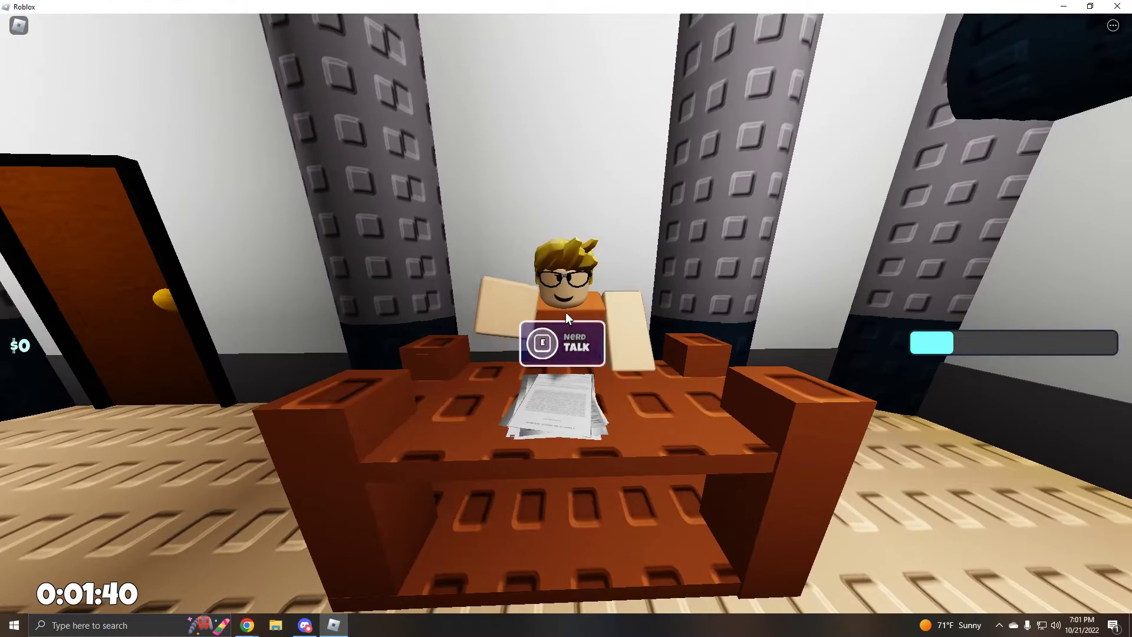
Talk to the nerd, skip his dialogue, and claim the Big Brained ending
key("e")
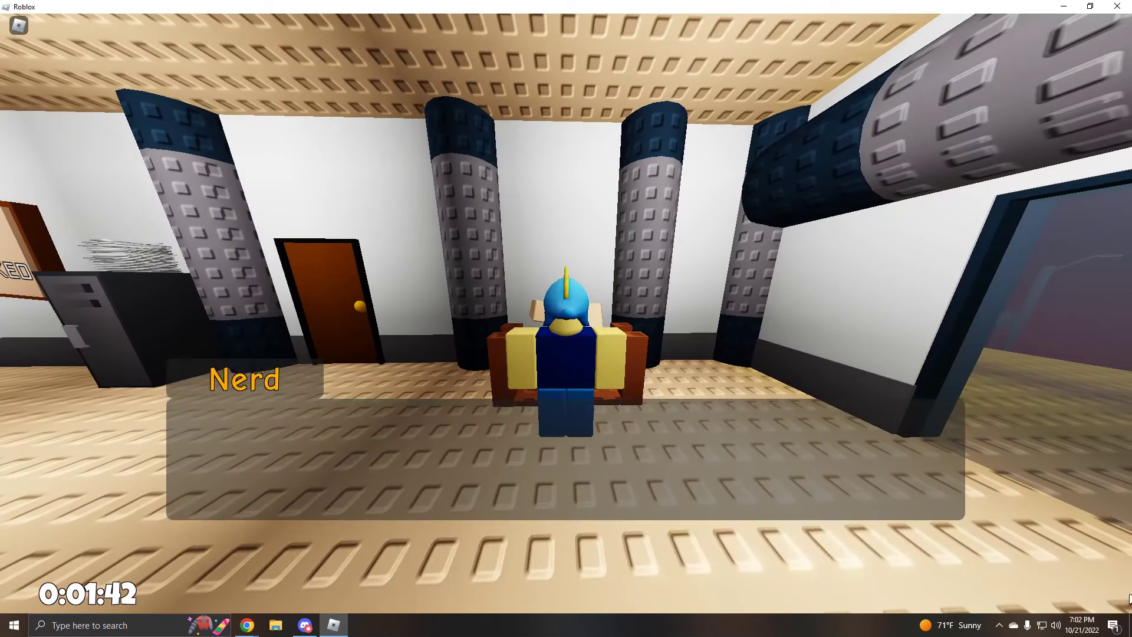
left_click(1039, 594)
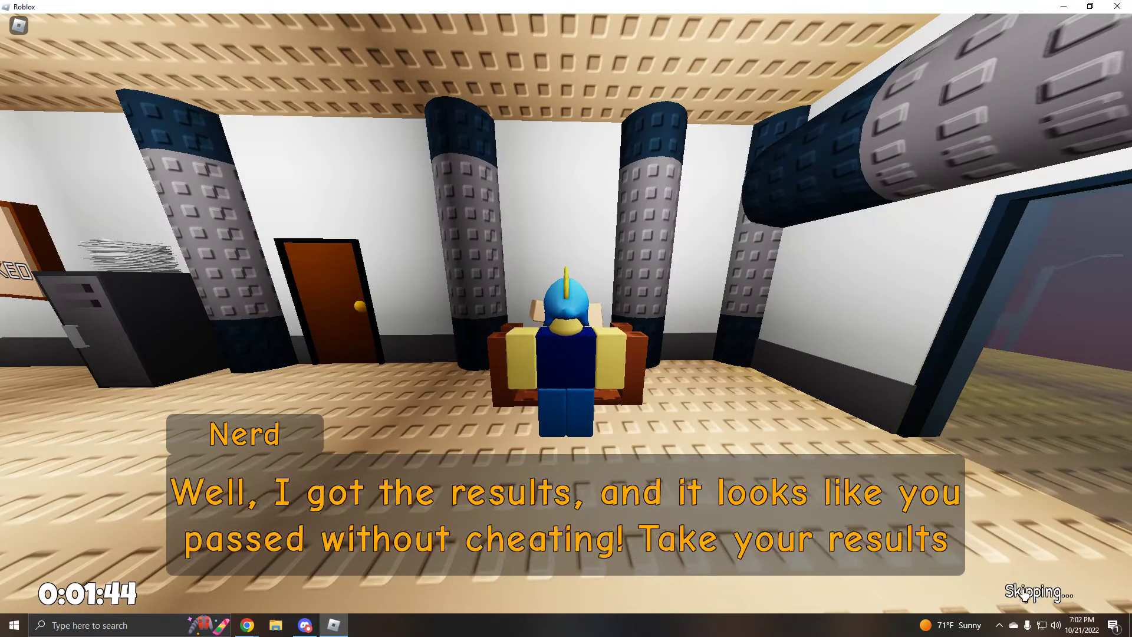
key("e")
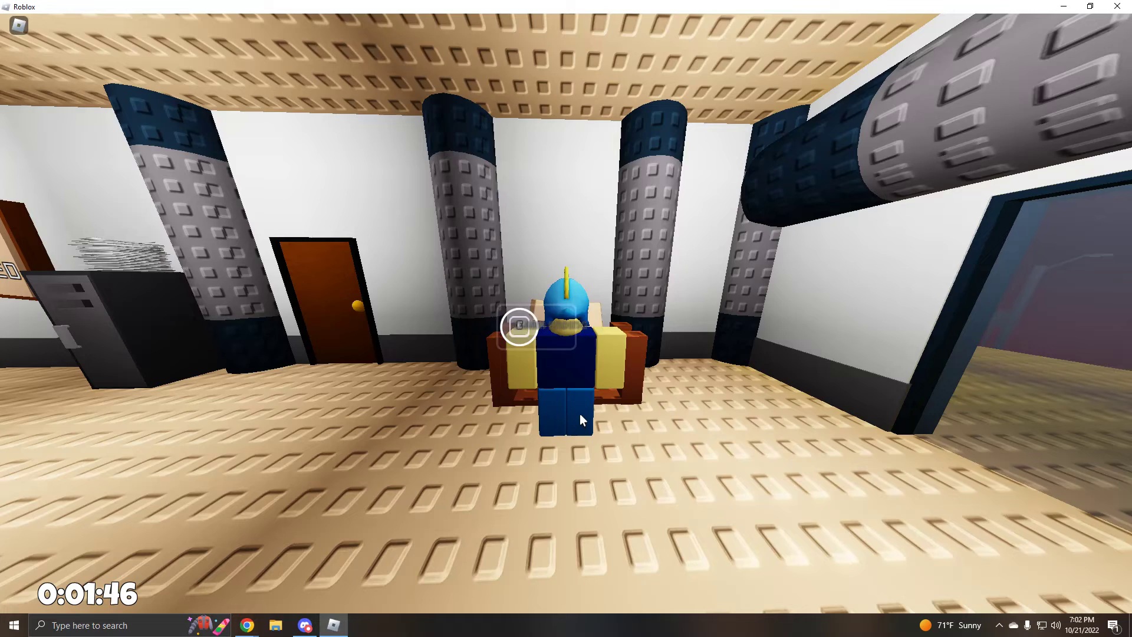